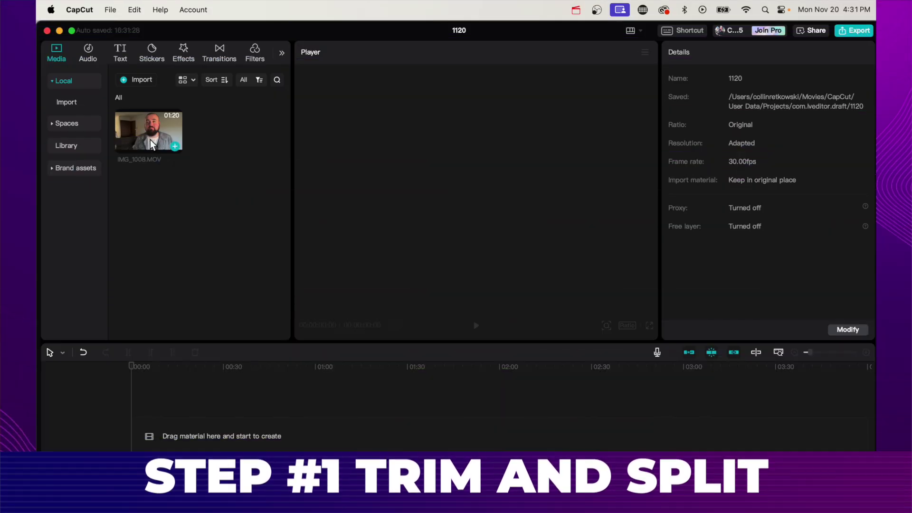
Preview IMG_1008.MOV from the media library and place it at the start of the timeline
click(150, 139)
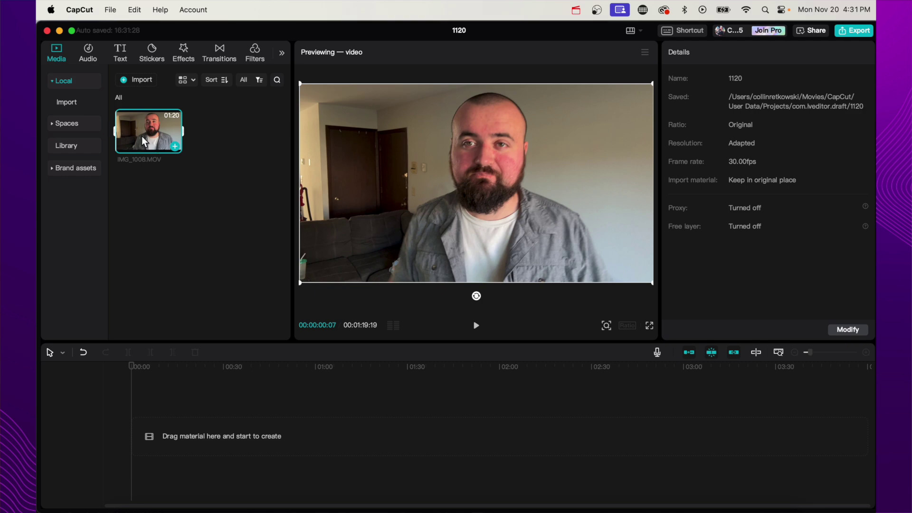
drag(140, 126, 152, 437)
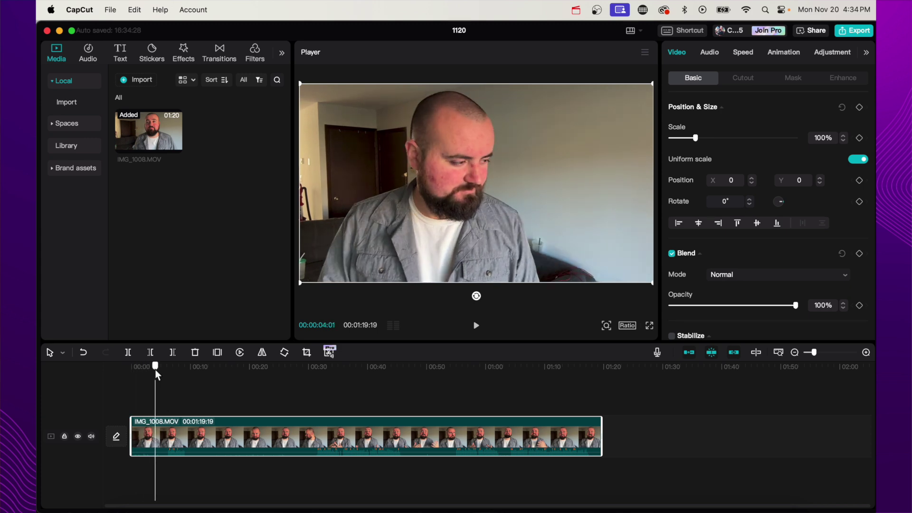
Split IMG_1008.MOV at 00:00:06:05 and delete the portion before the cut
drag(150, 375, 264, 396)
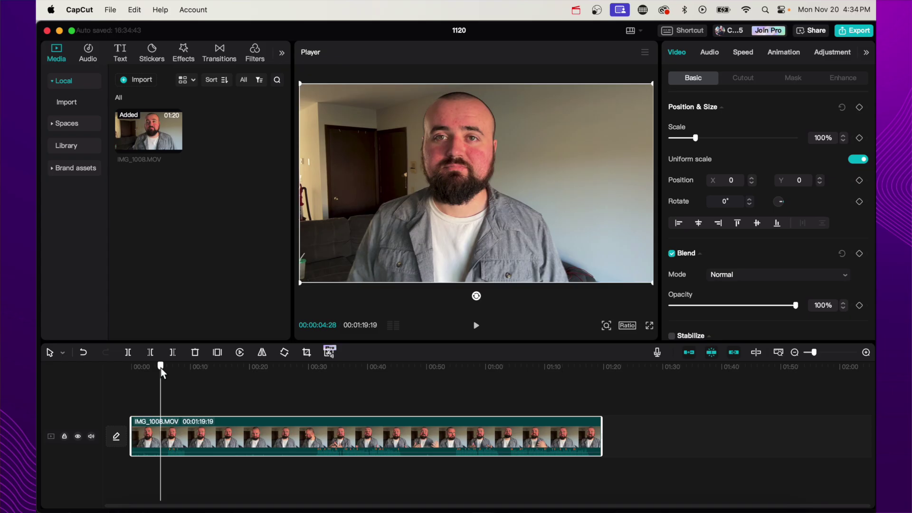
drag(161, 372, 167, 377)
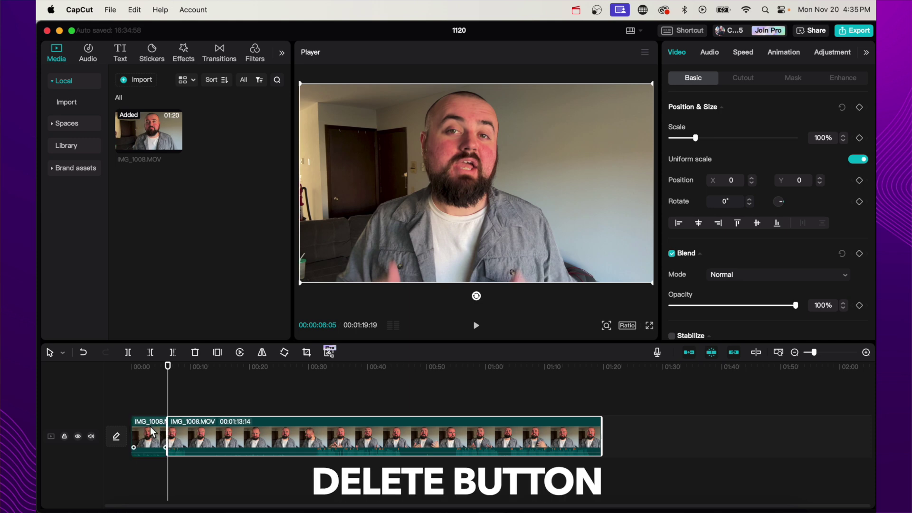
drag(168, 368, 141, 368)
key(Delete)
Play the trimmed clip from its beginning and split it at 00:00:03:05, where the spoken phrase ends
key(space)
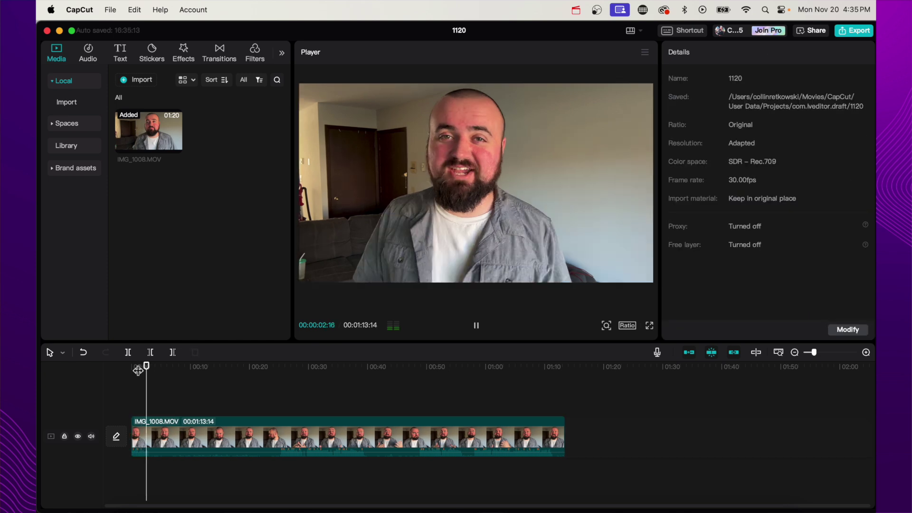
click(152, 437)
key(ctrl+b)
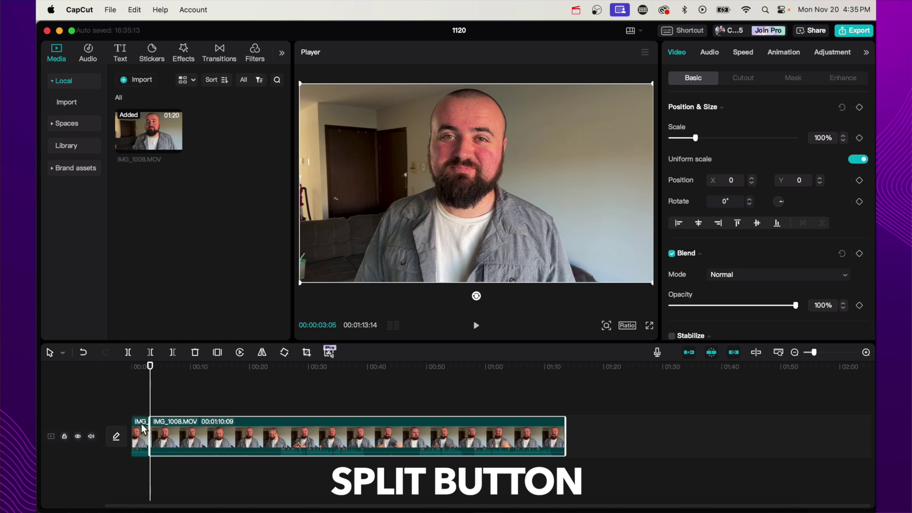
Cut the remaining footage at about 25 seconds and delete the unwanted section before playing the edit
drag(195, 366, 280, 382)
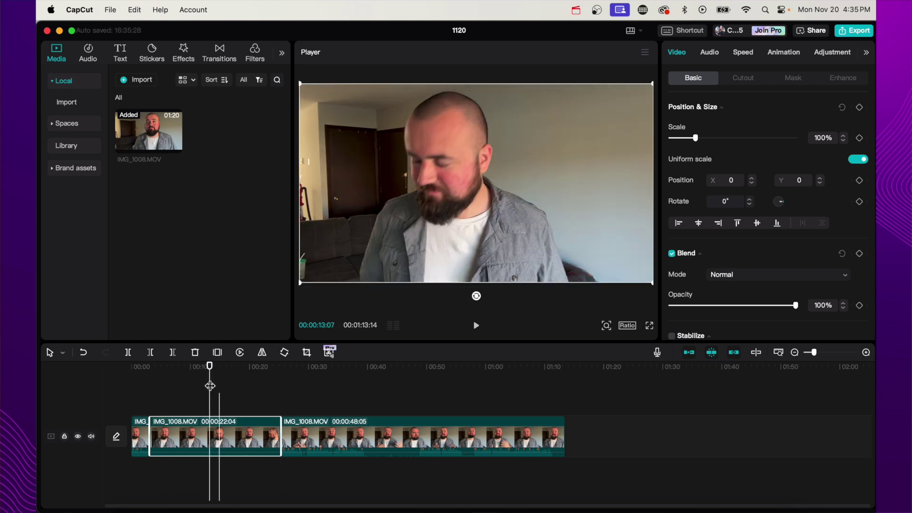
key(Delete)
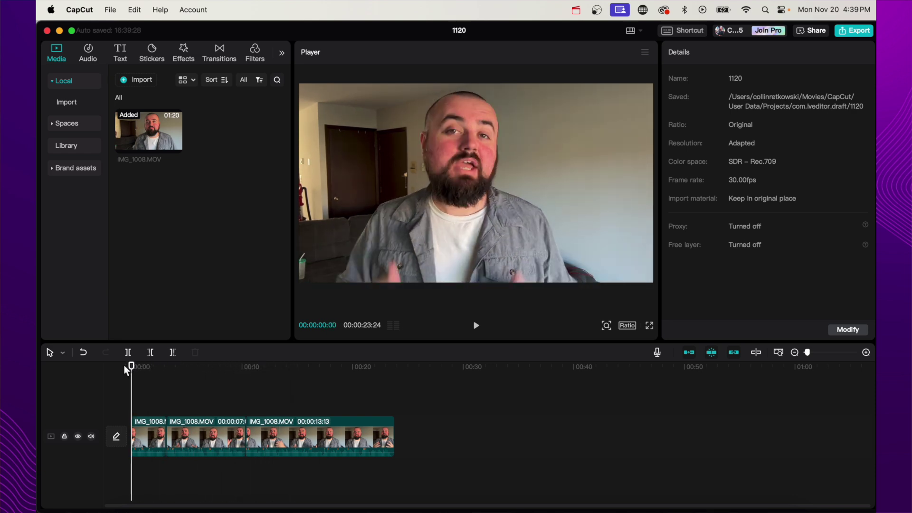
key(space)
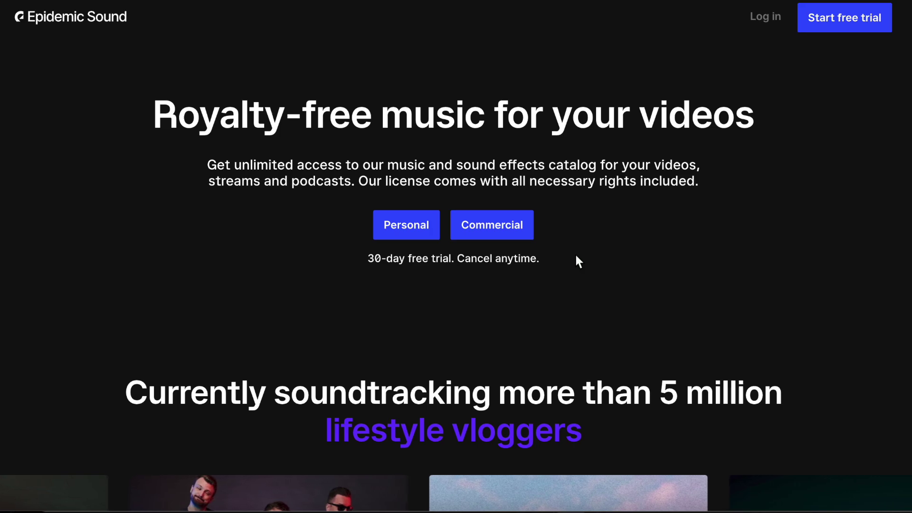
In Epidemic Sound, open the Hip Hop genre and filter its tracks by the Happy mood
scroll(576, 257, down, 10)
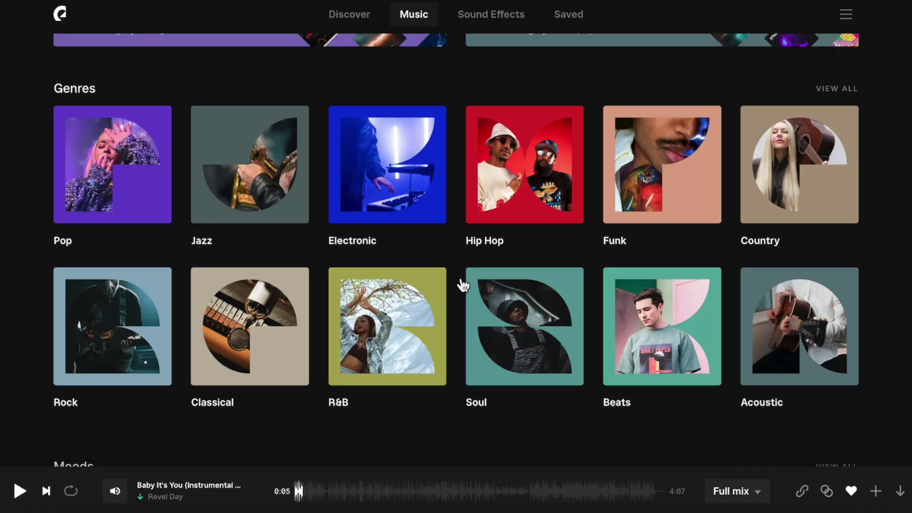
click(519, 186)
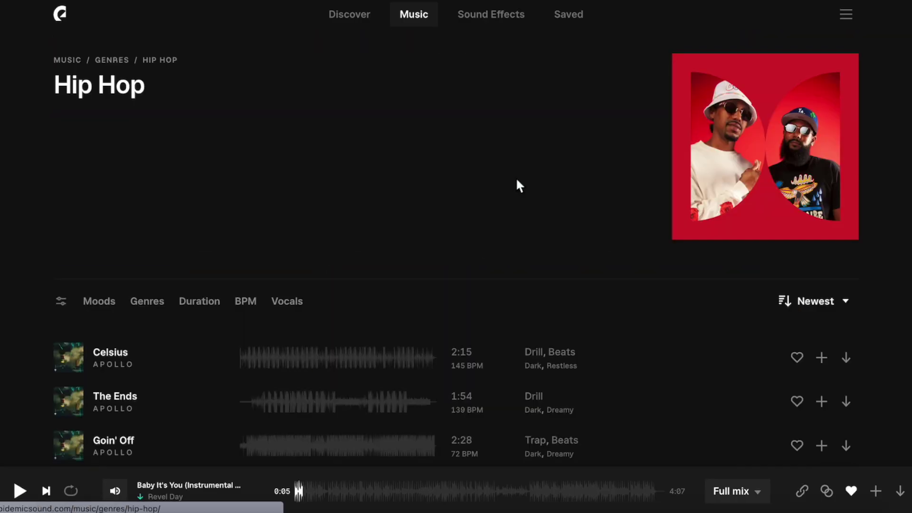
click(93, 302)
scroll(94, 304, down, 2)
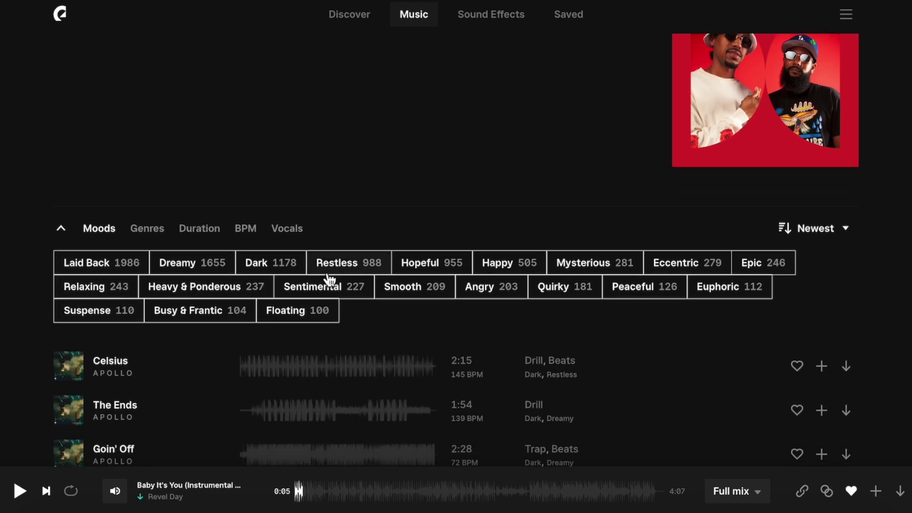
click(503, 264)
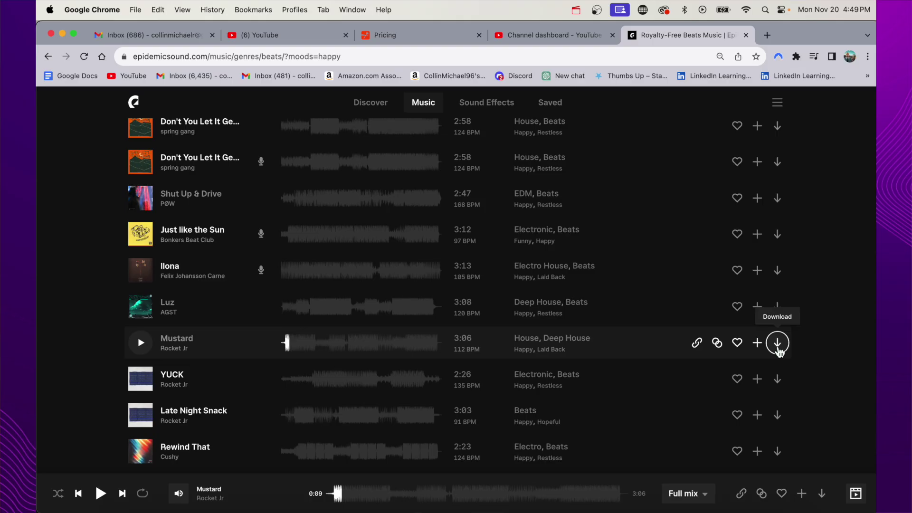
Download the full mix of the track Mustard in MP3 format
click(777, 343)
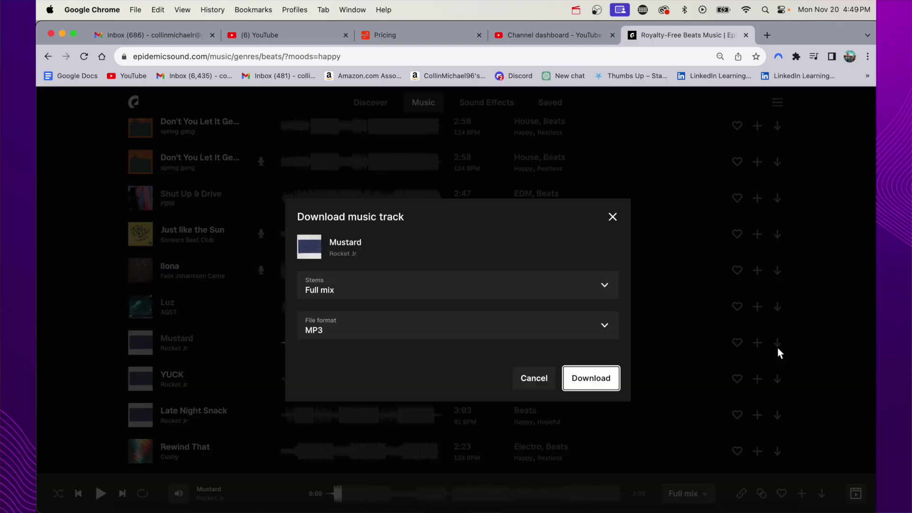
click(613, 382)
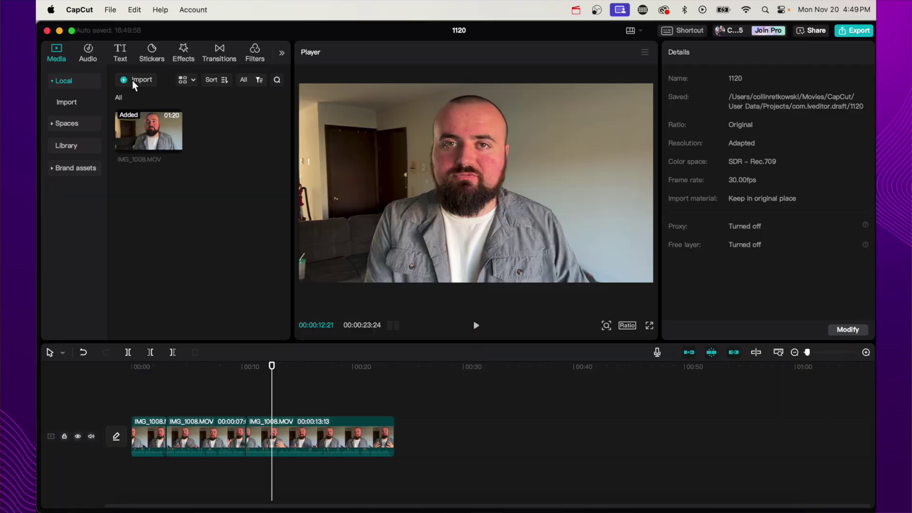
Import the Mustard MP3 into CapCut and place it beneath the video clips from the timeline's start
click(132, 81)
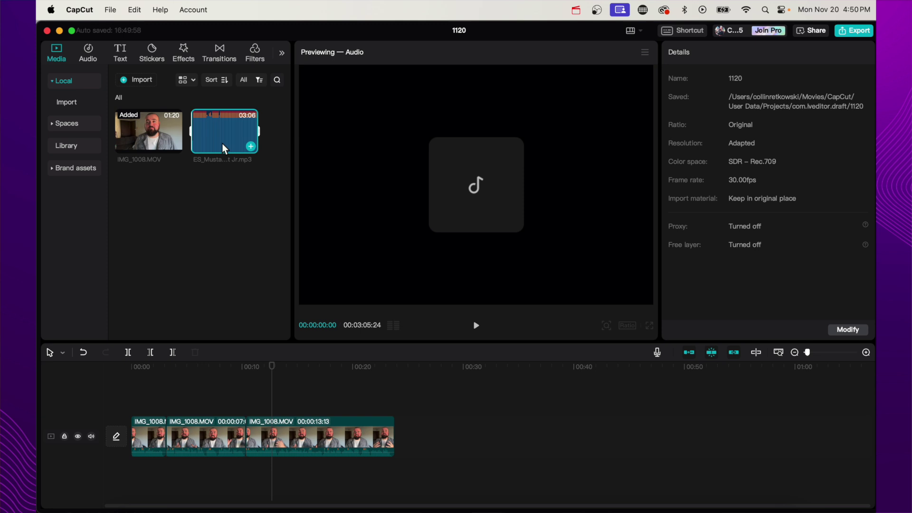
drag(221, 140, 110, 478)
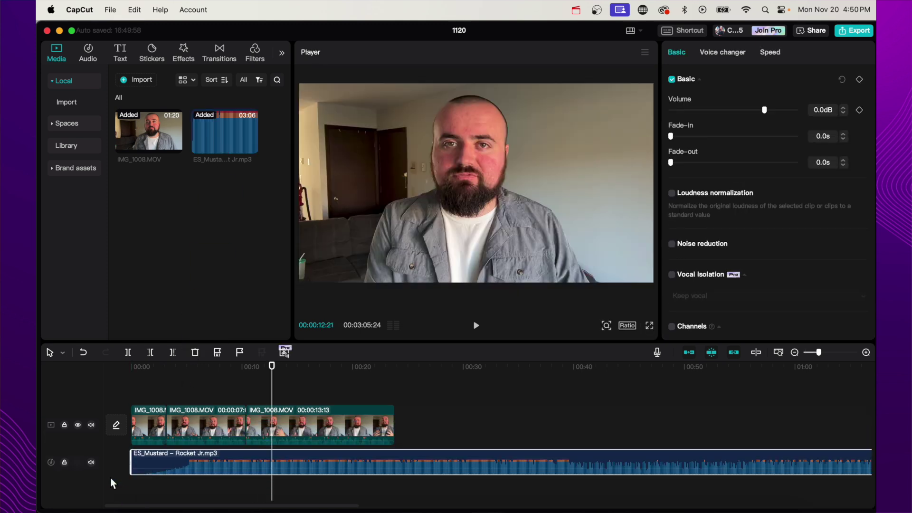
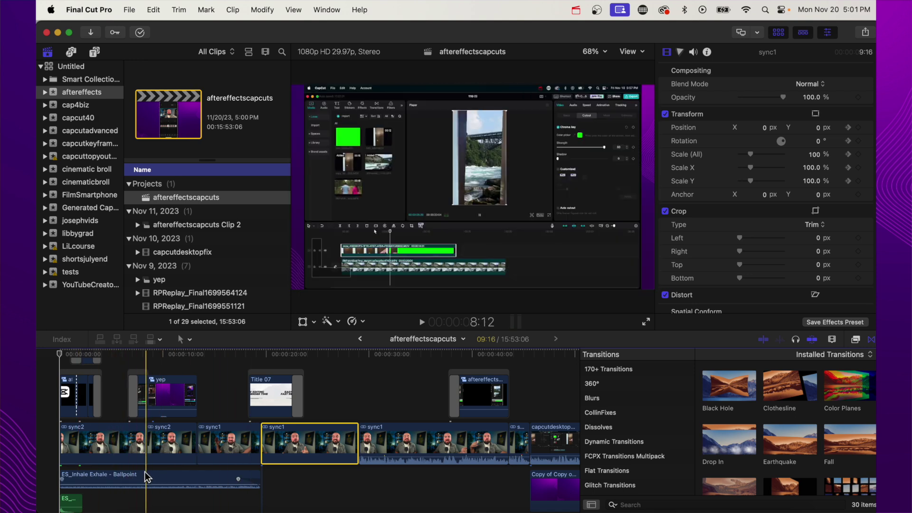
Switch to Final Cut Pro and play several opening passages of the aftereffectscapcuts project to examine its graphics and B-roll overlays
scroll(147, 477, down, 3)
drag(70, 466, 71, 468)
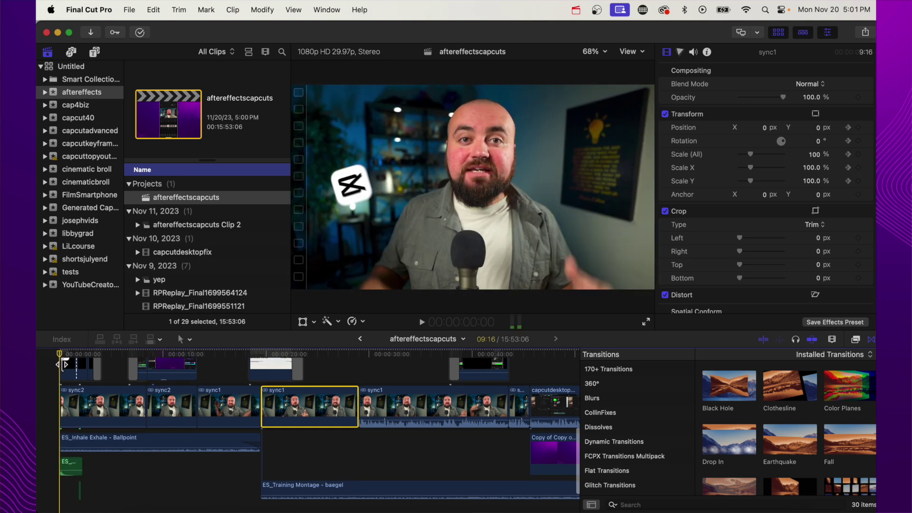
scroll(65, 368, up, 5)
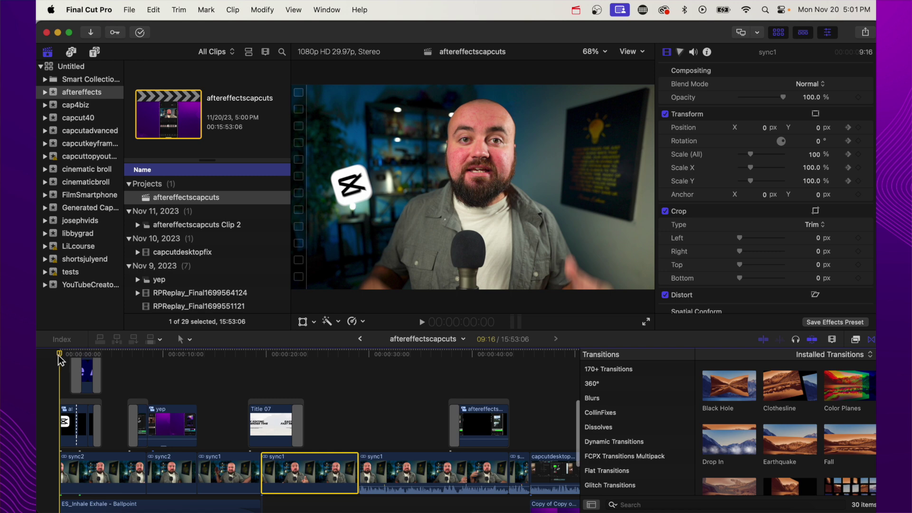
key(space)
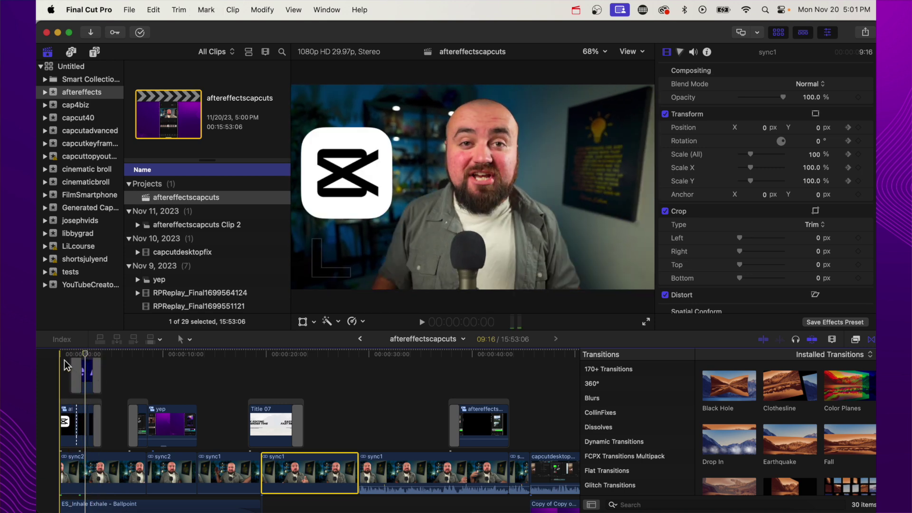
click(61, 360)
key(space)
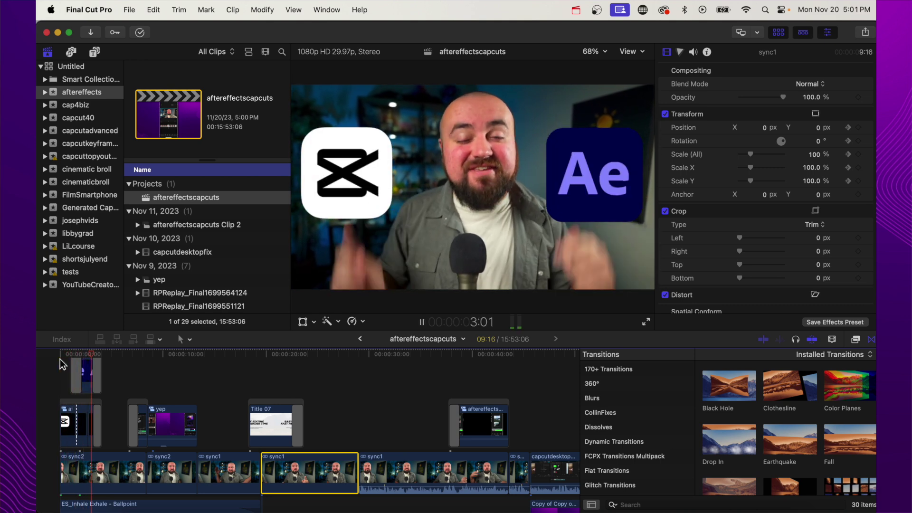
click(126, 357)
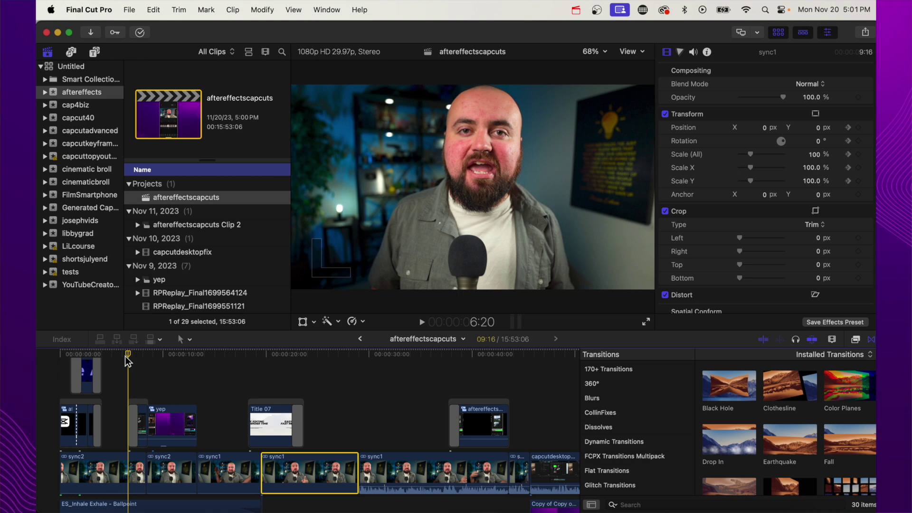
key(space)
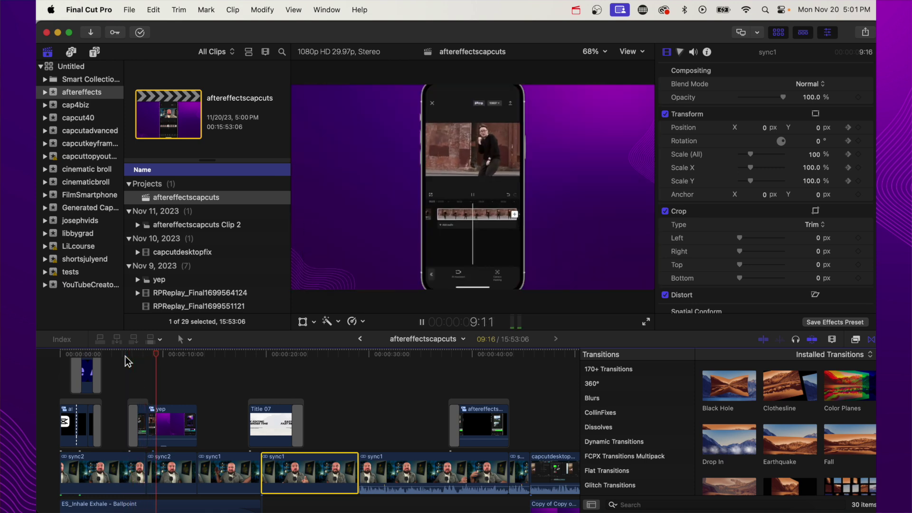
click(197, 357)
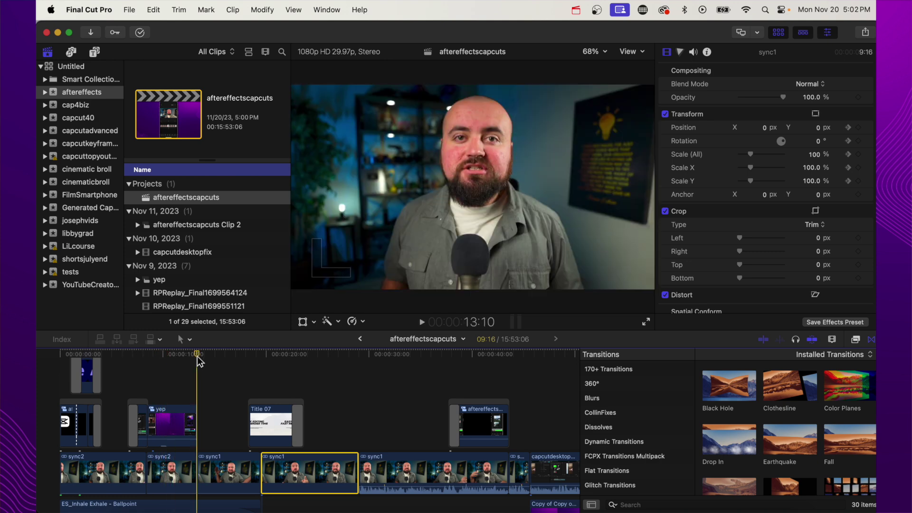
key(space)
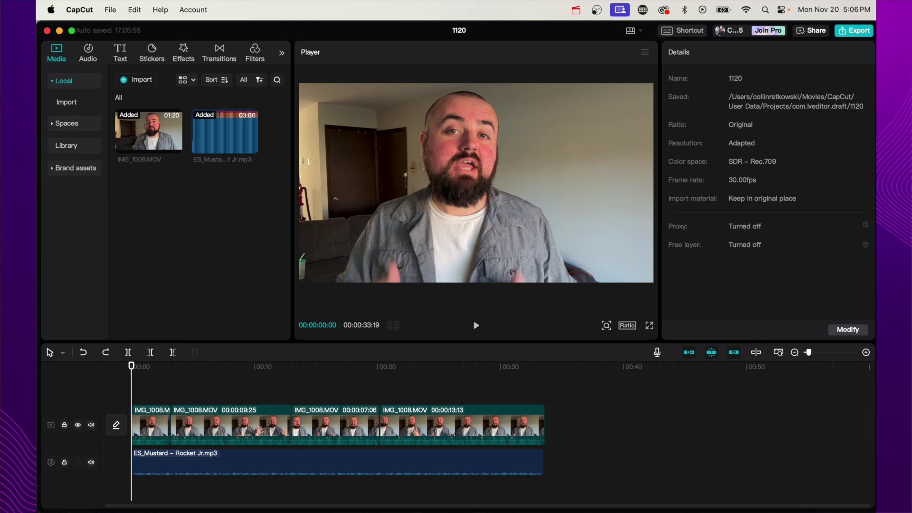
In CapCut, add a "3 YOUTUBE TIPS" title at the video's start in Onest-Black, size 15, and choose its entrance and exit animations
click(119, 53)
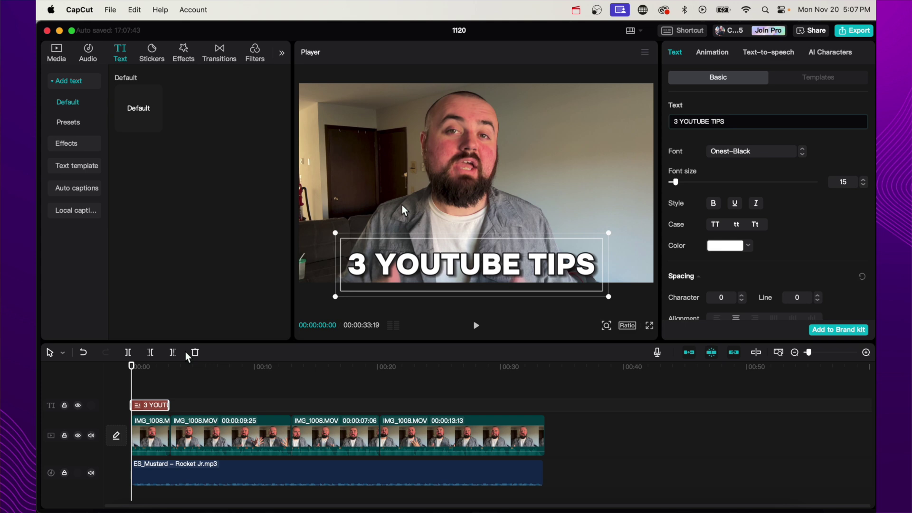
click(711, 53)
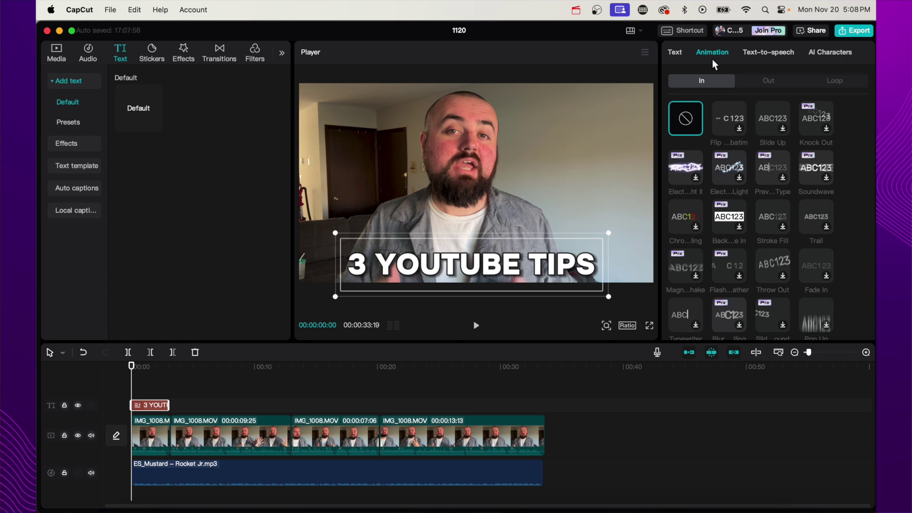
scroll(811, 213, down, 5)
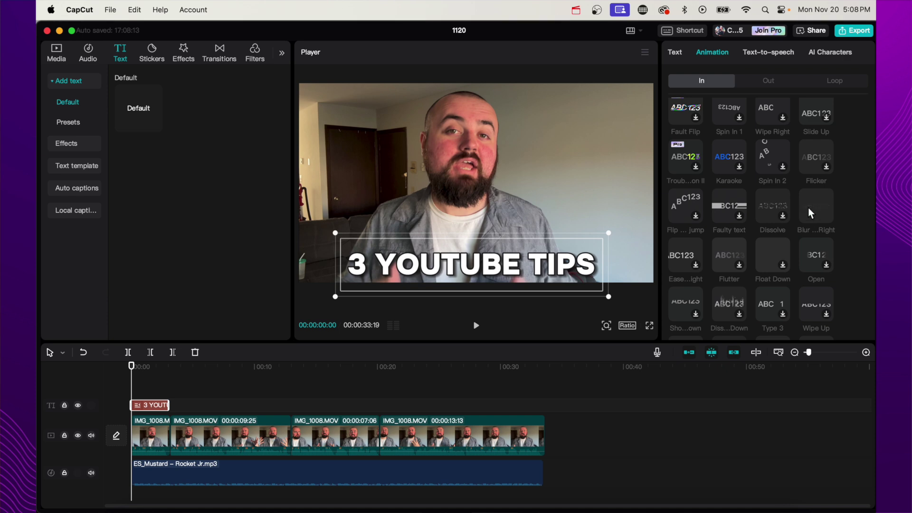
click(768, 81)
scroll(779, 201, down, 3)
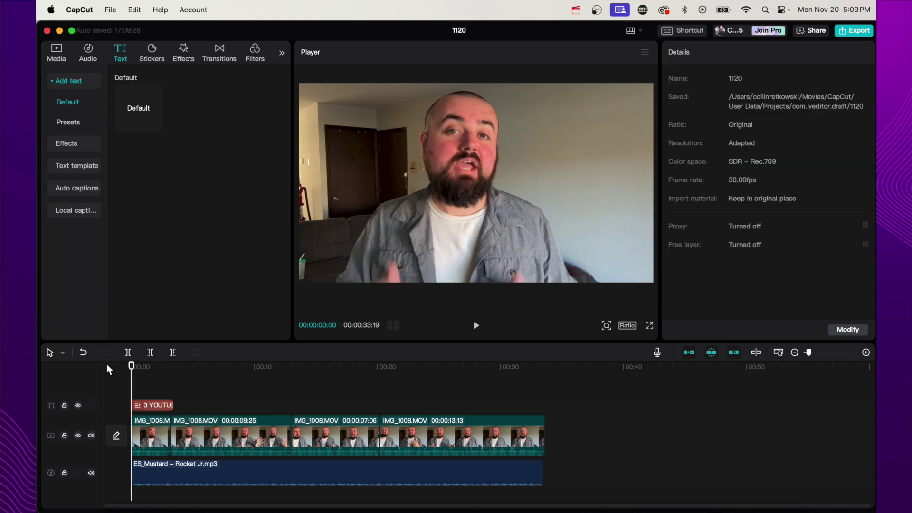
Preview the animated title from the start of the video and open the auto captions options
key(space)
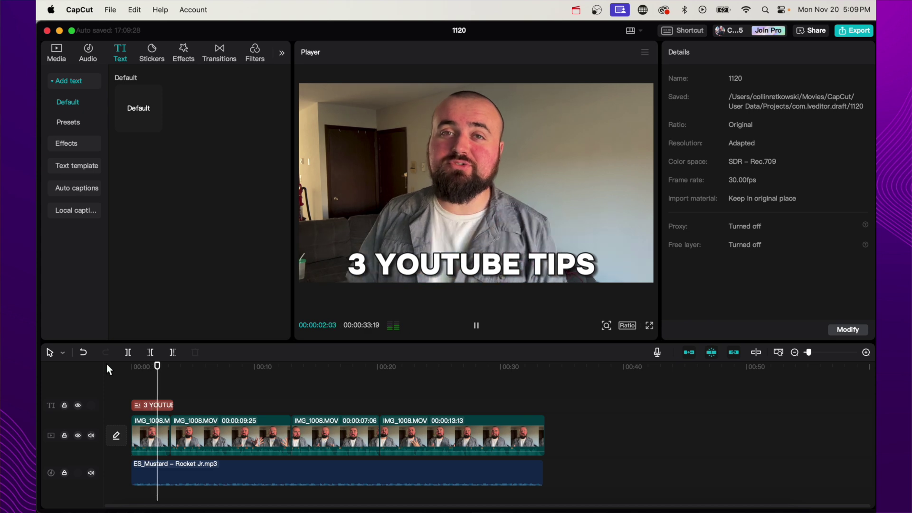
click(106, 364)
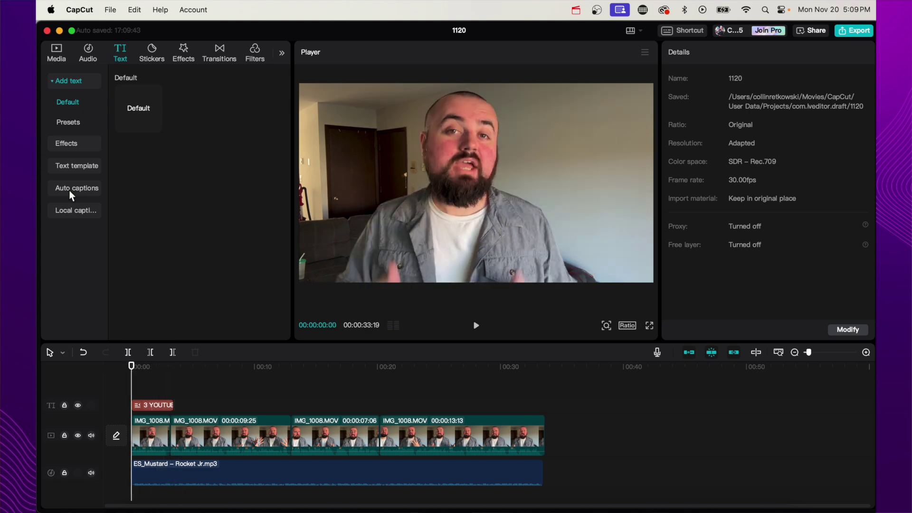
click(72, 189)
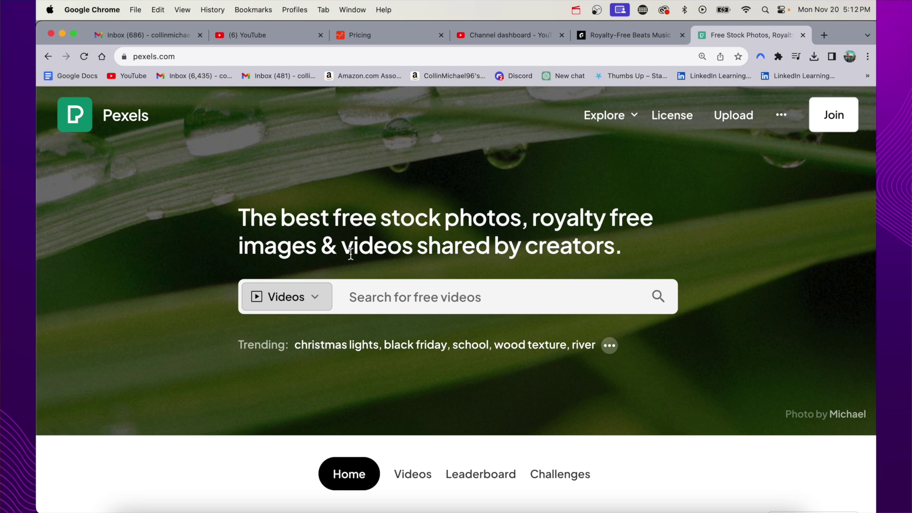
Search Pexels for free "house tour" videos and browse the clips for usable B-roll
click(384, 298)
text(hou)
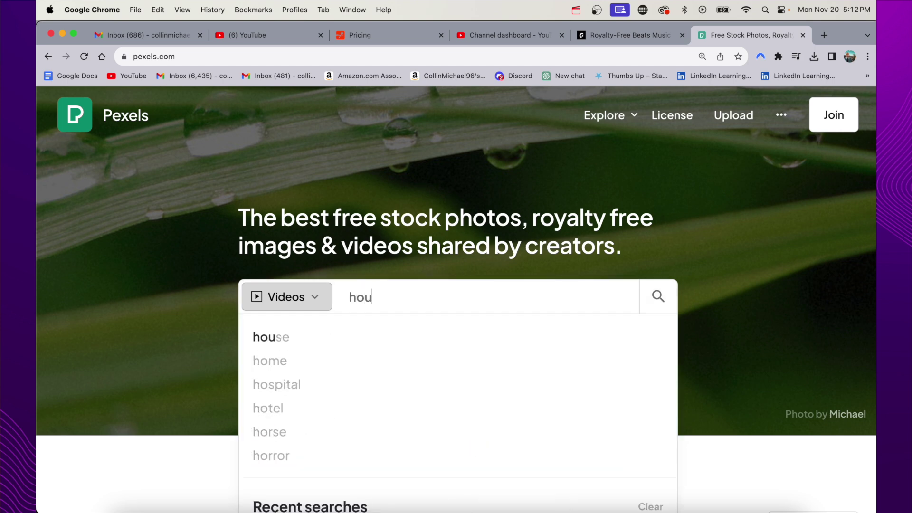
text(se tour)
key(Return)
scroll(390, 306, down, 15)
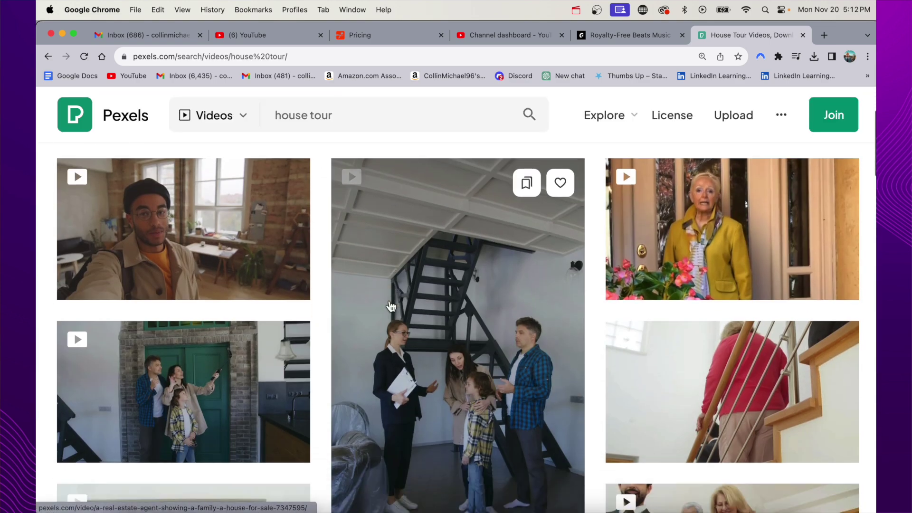
Find the modern white kitchen interior clip in the house tour results, preview it and download it in HD 1280×720
scroll(778, 264, down, 10)
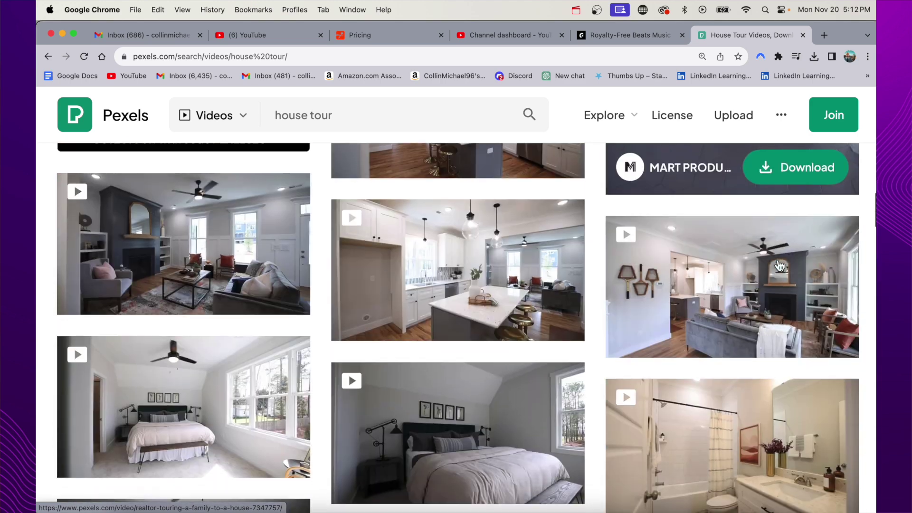
click(457, 235)
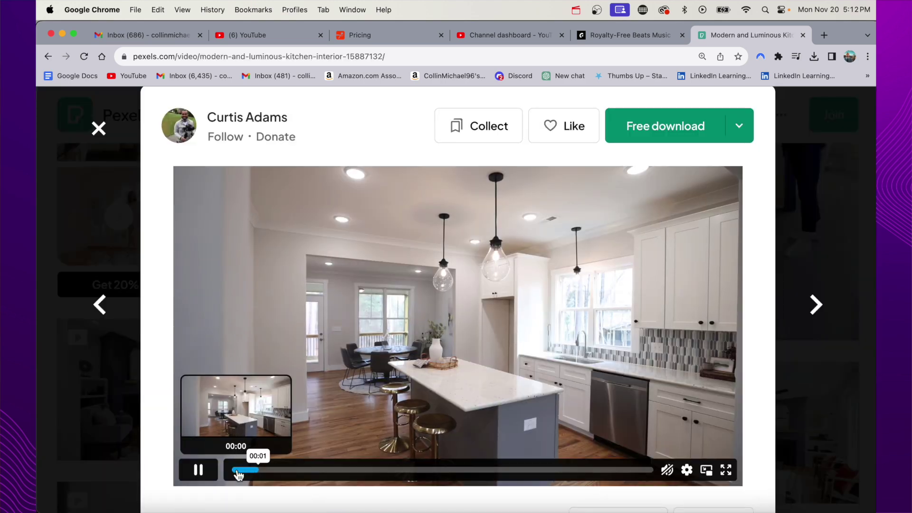
click(198, 470)
scroll(285, 482, down, 3)
scroll(588, 390, up, 4)
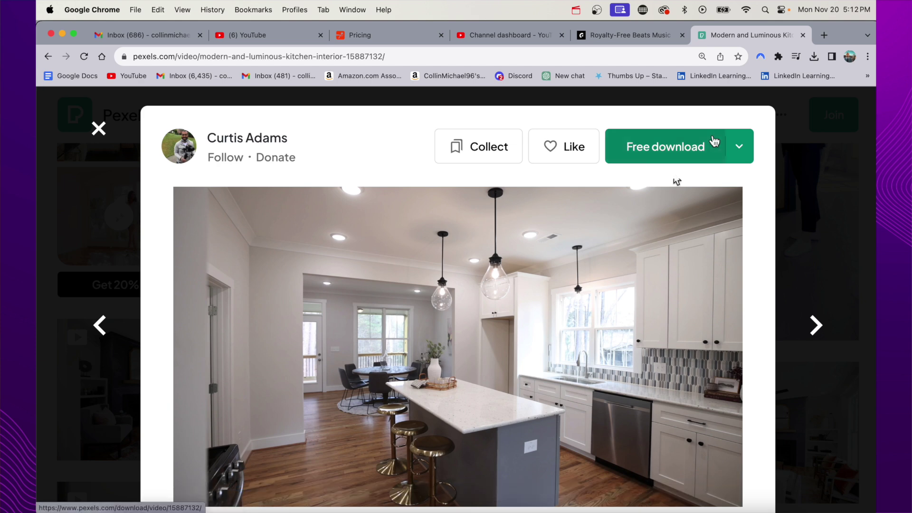
click(740, 146)
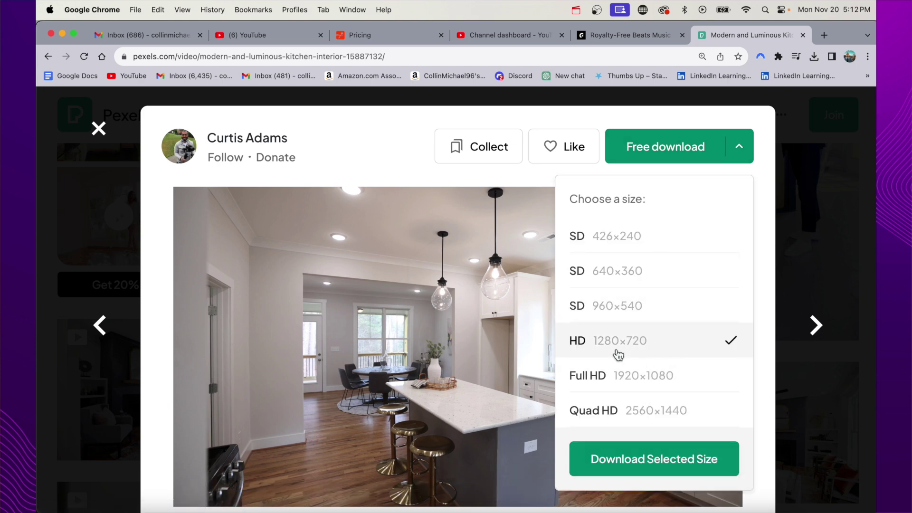
click(633, 470)
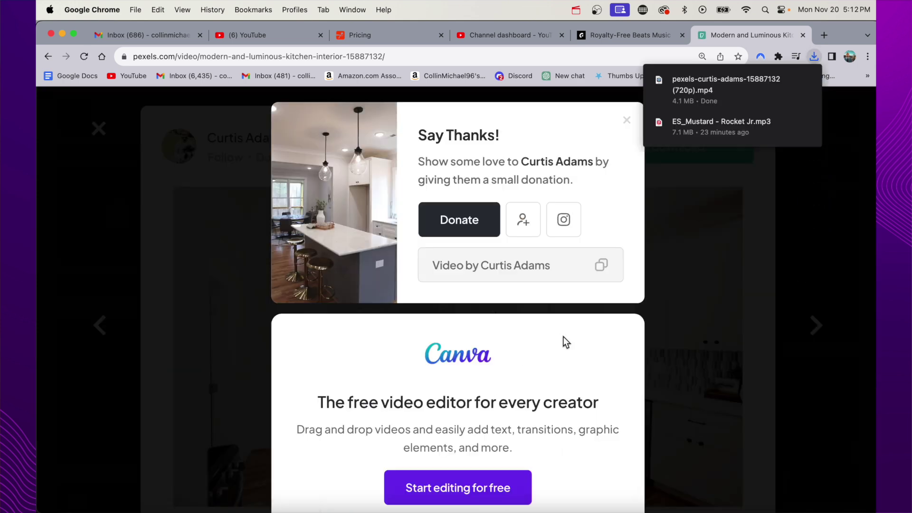
Switch to CapCut, add the downloaded kitchen clip to the project media and place it above the talking-head footage at about 5 seconds
key(super+Tab)
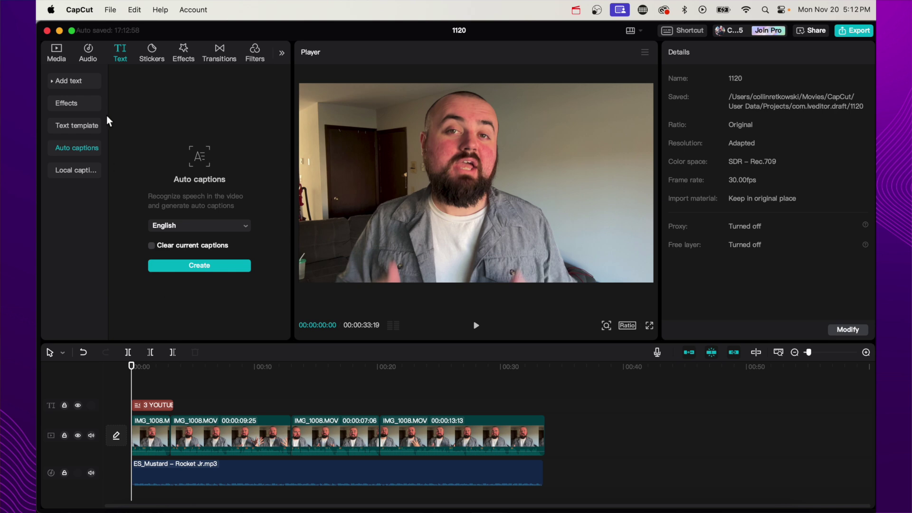
click(55, 55)
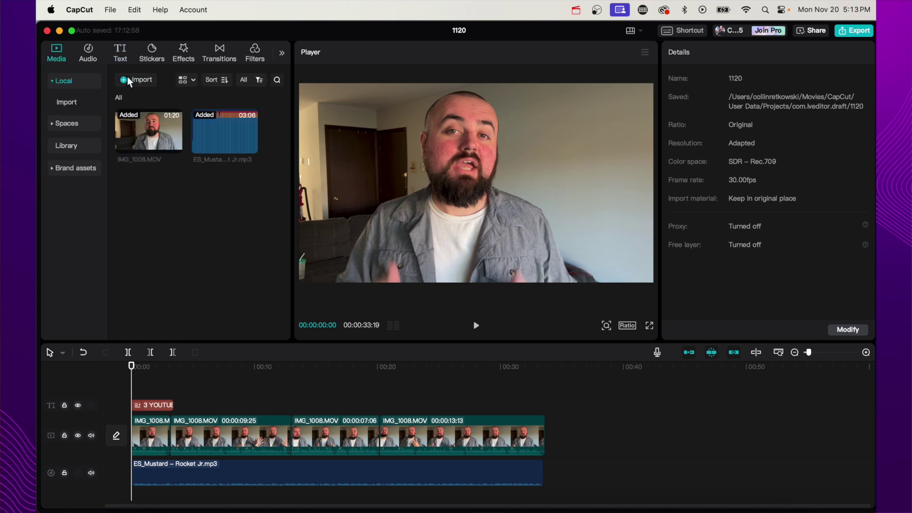
drag(152, 202, 192, 397)
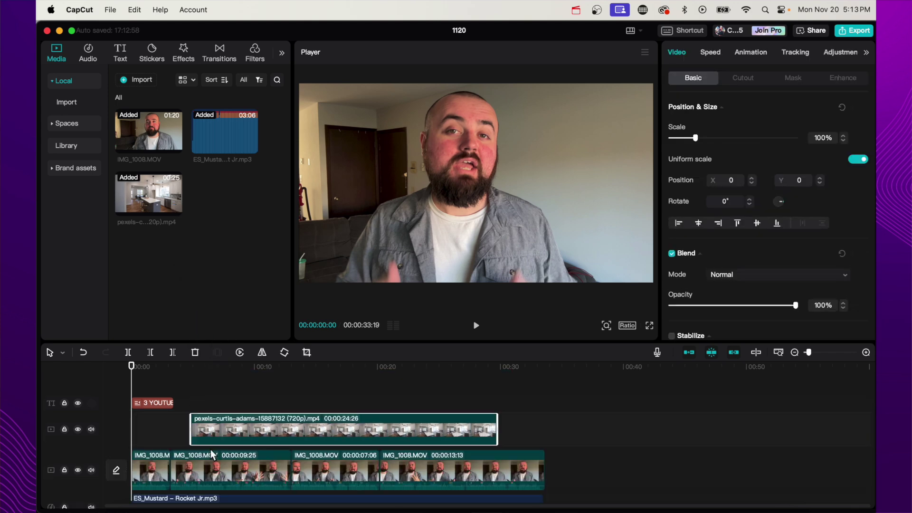
Scrub through the kitchen overlay and trim its end back to the cut between the second and third talking-head clips
drag(186, 367, 228, 403)
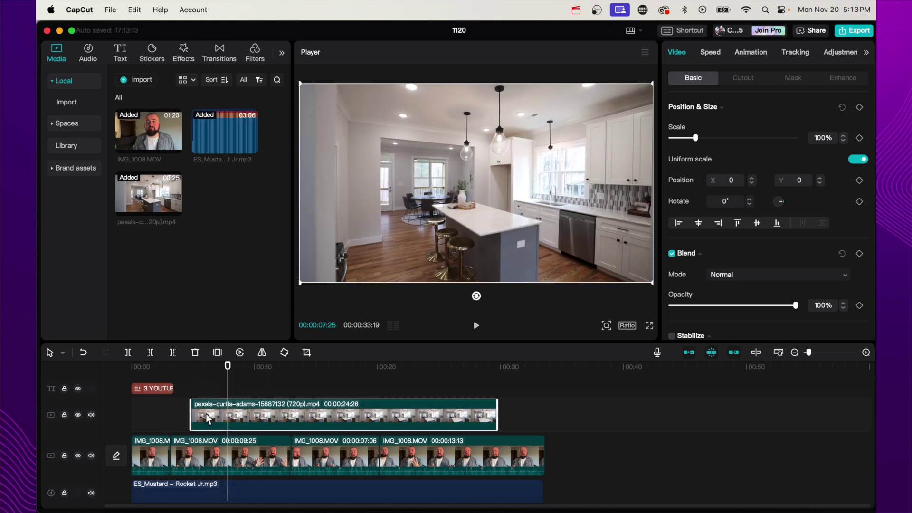
drag(181, 367, 283, 387)
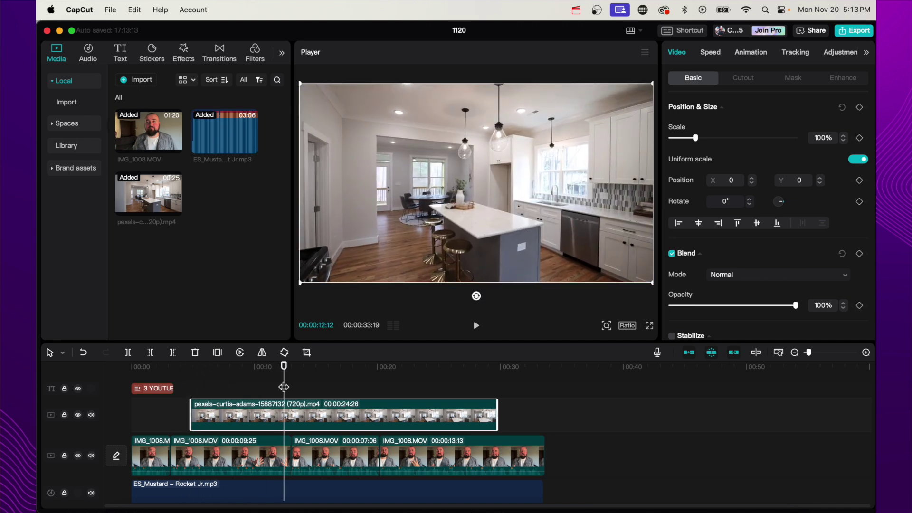
drag(497, 413, 292, 414)
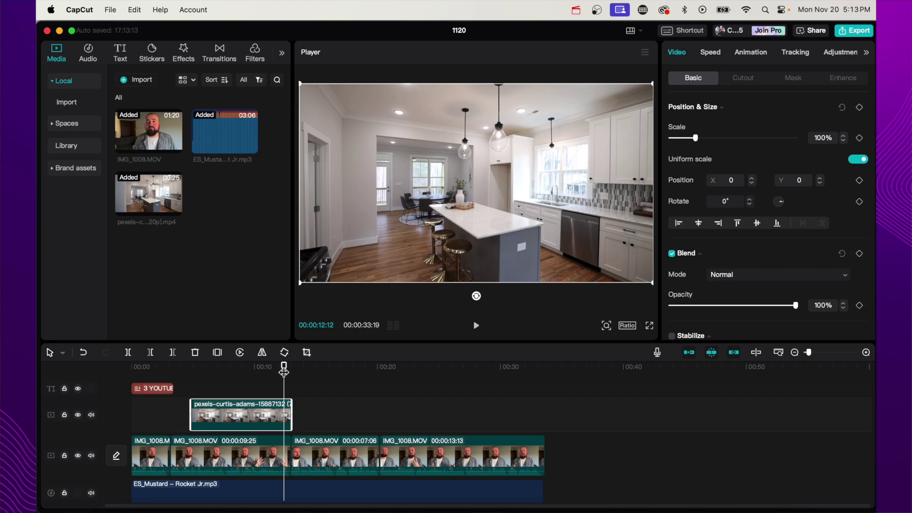
drag(284, 372, 293, 374)
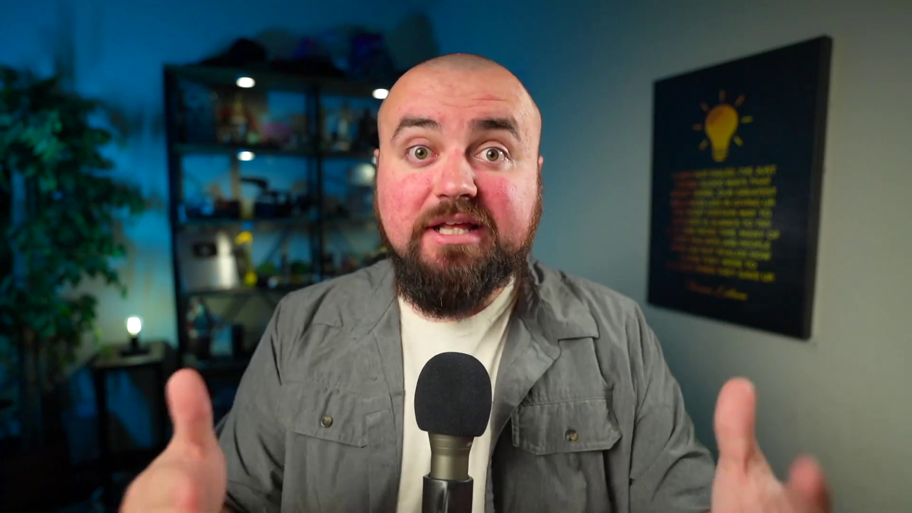